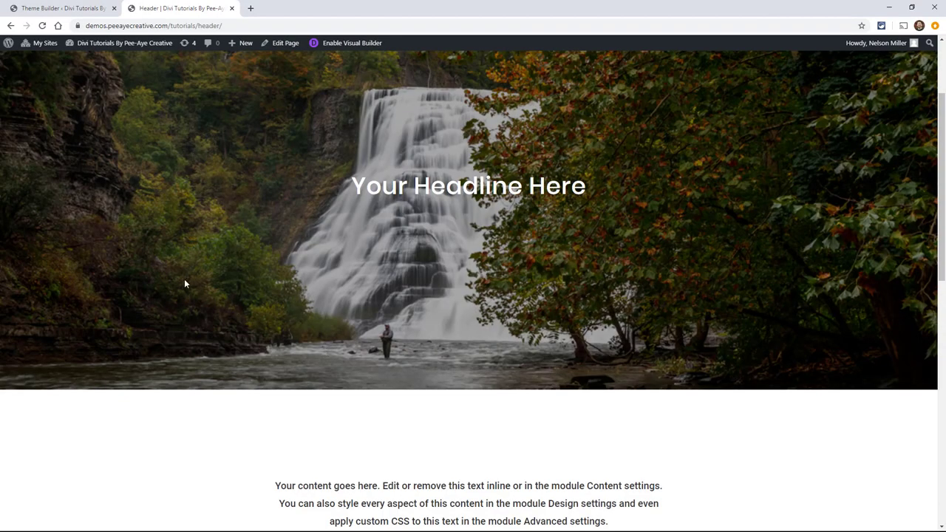
- Scroll back up the live Header page to the waterfall hero headlined 'Your Headline Here'
scroll(184, 279, "up", 2)
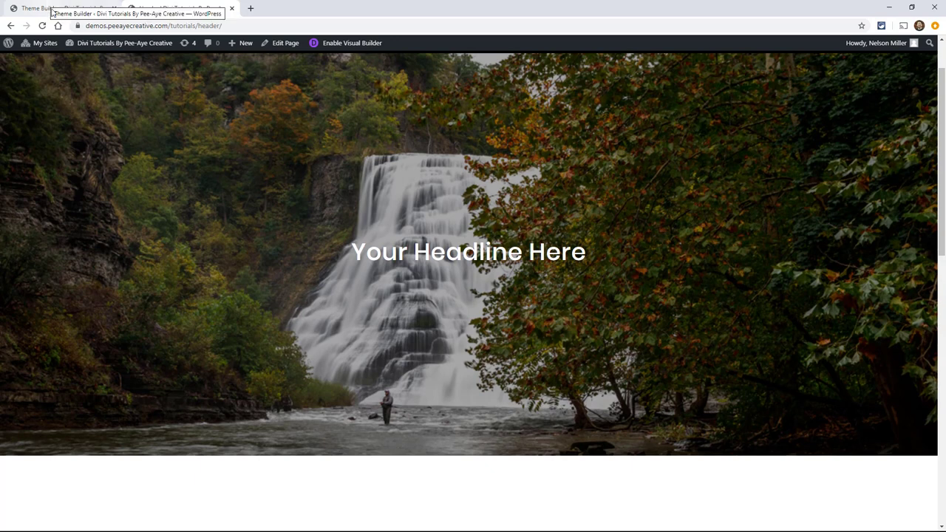
- Save the Custom Header template with its Specific Pages: Header assignment in the Theme Builder
left_click(53, 10)
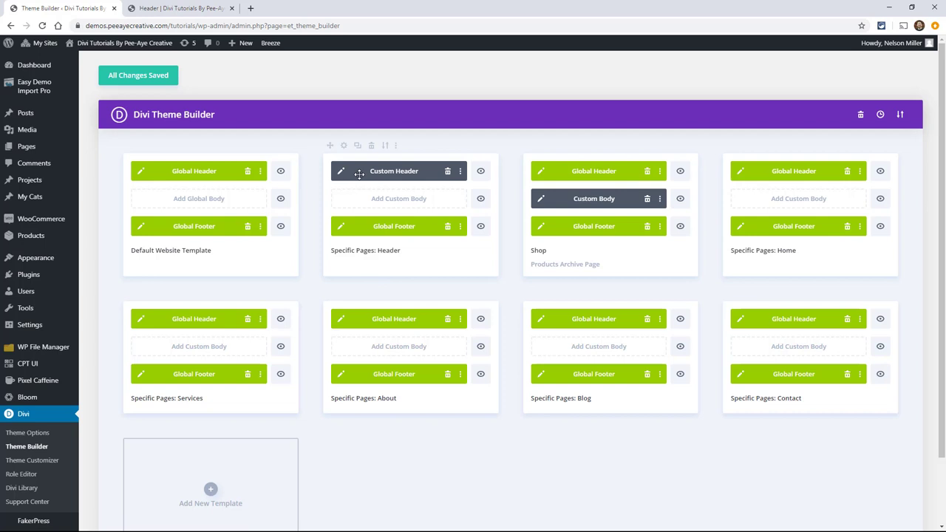
left_click(344, 147)
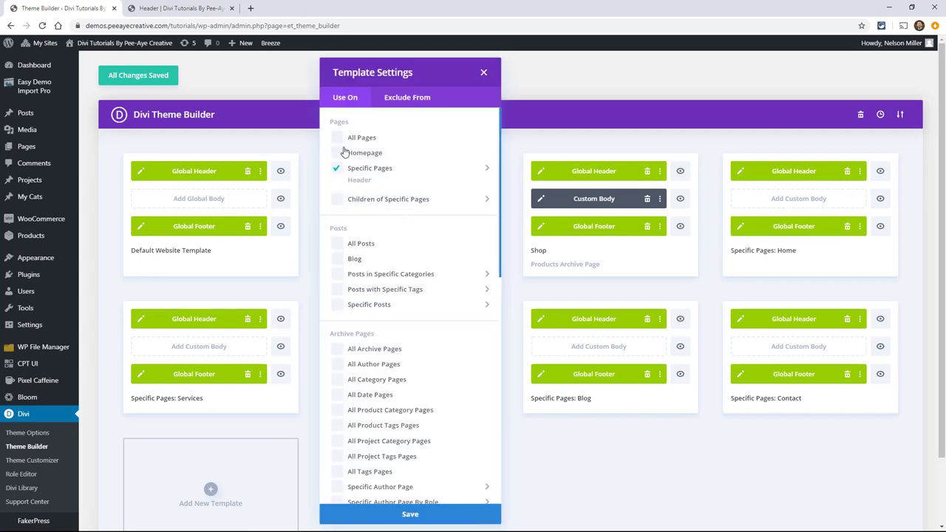
mouse_move(364, 181)
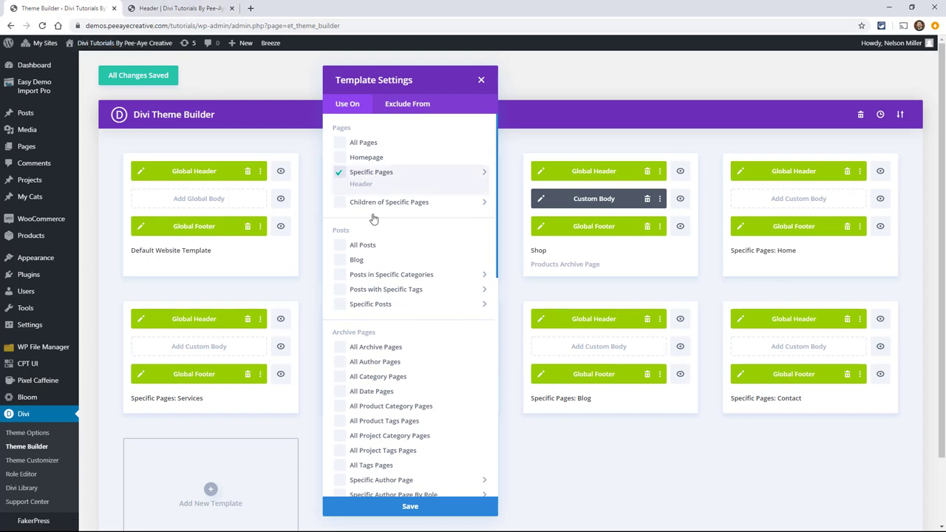
left_click(461, 507)
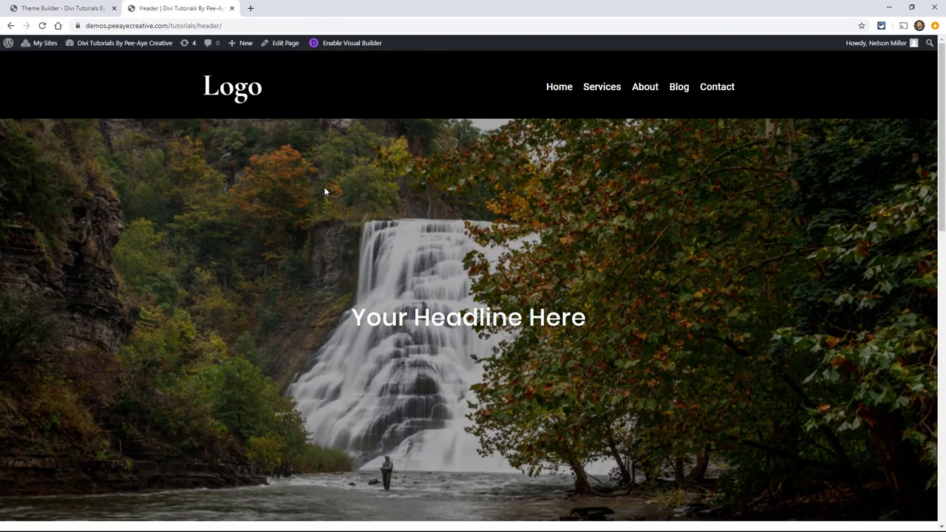
scroll(358, 186, "down", 5)
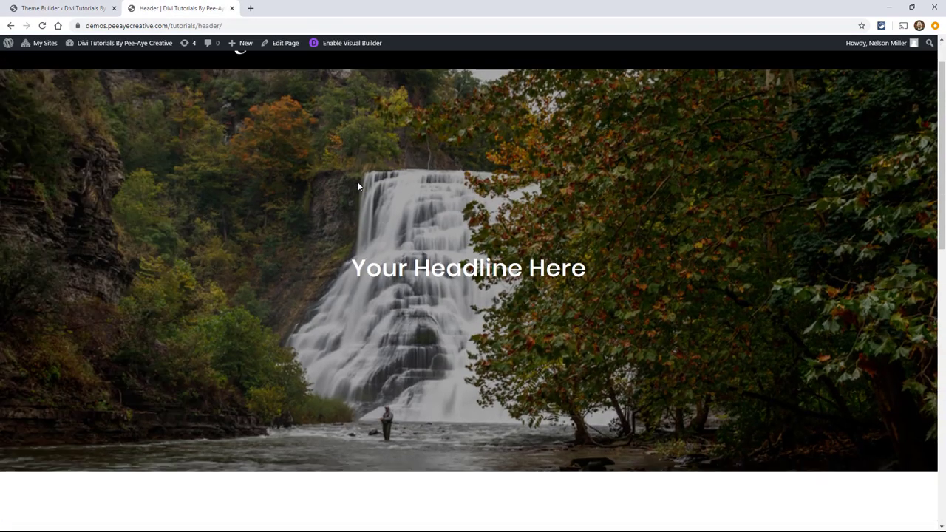
scroll(358, 186, "up", 5)
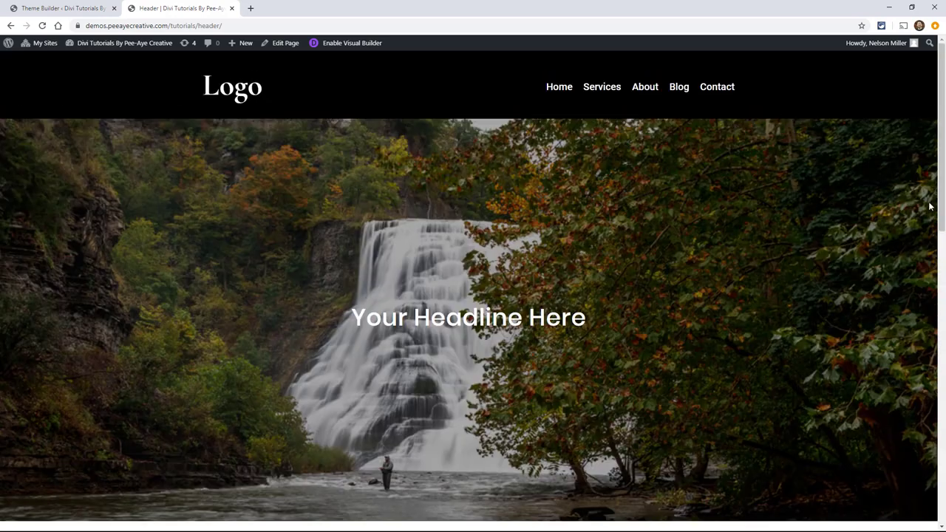
left_click_drag(939, 198, 944, 144)
mouse_move(942, 127)
left_mouse_down()
mouse_move(942, 154)
mouse_move(942, 126)
left_mouse_up()
scroll(943, 101, "down", 5)
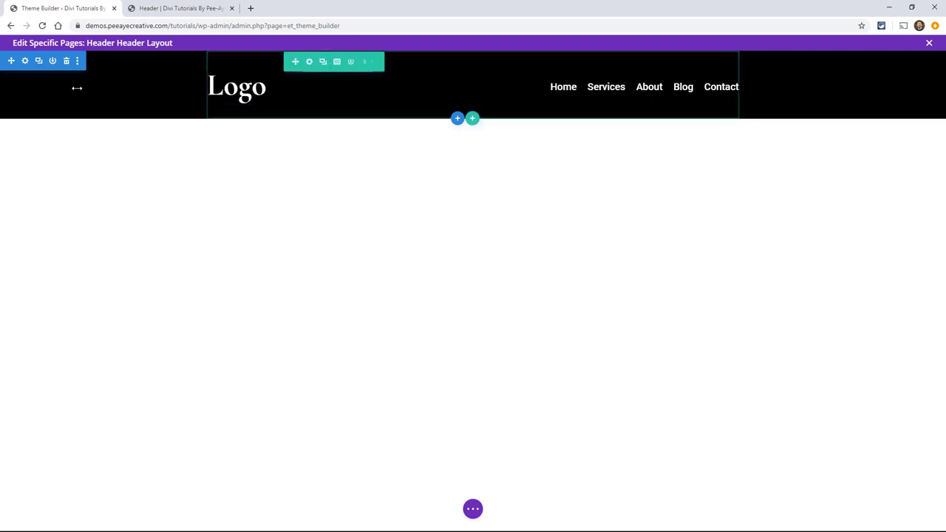
- Bring up the header section's Advanced settings, showing CSS, Visibility, Transitions and Position
left_click(24, 61)
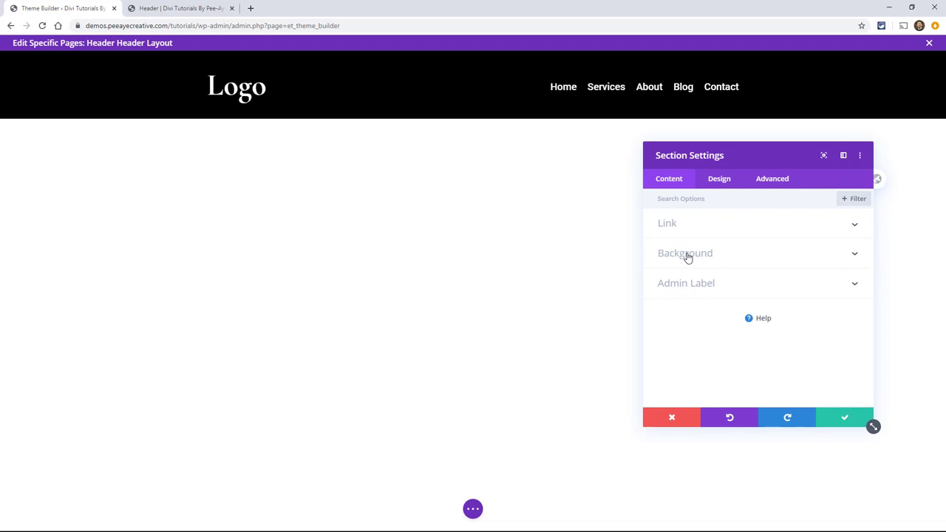
left_click(686, 254)
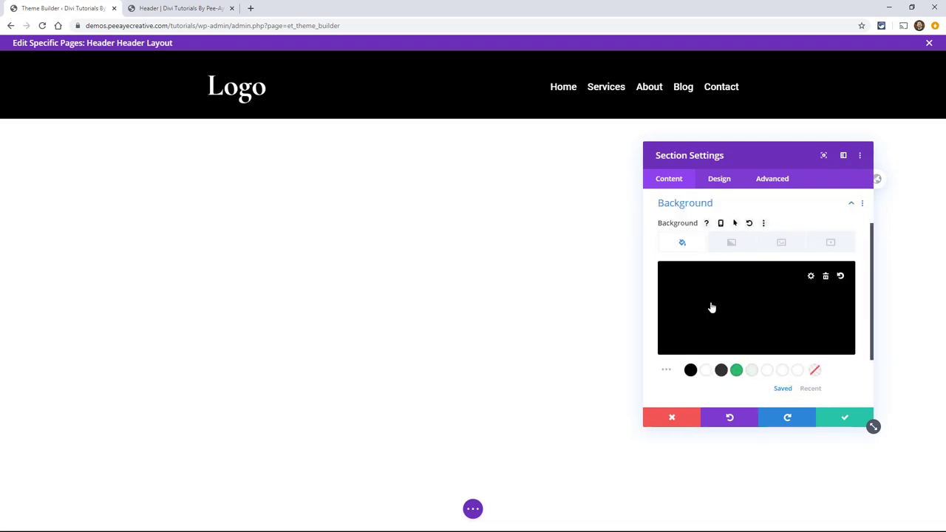
left_click(774, 183)
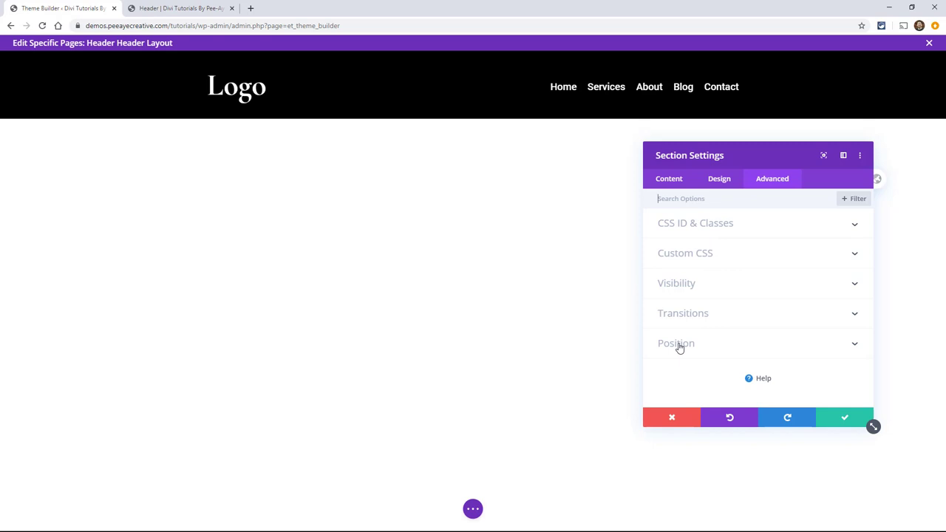
- Set the header section's Position to Fixed at the top-centre location and apply it
left_click(725, 346)
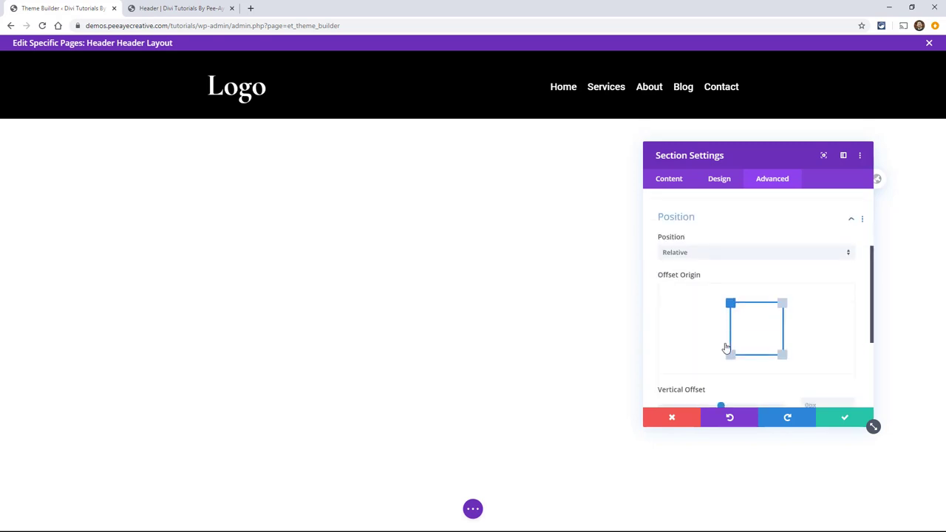
left_click(695, 240)
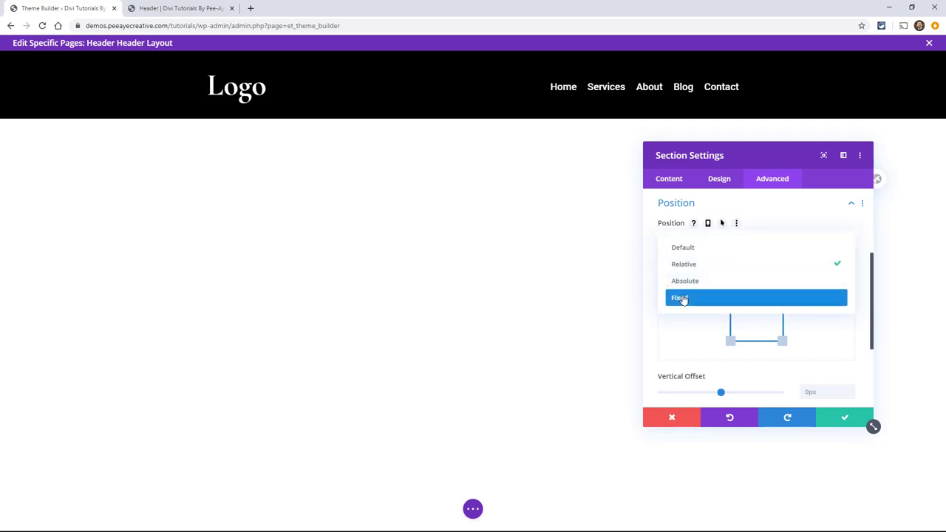
left_click(680, 298)
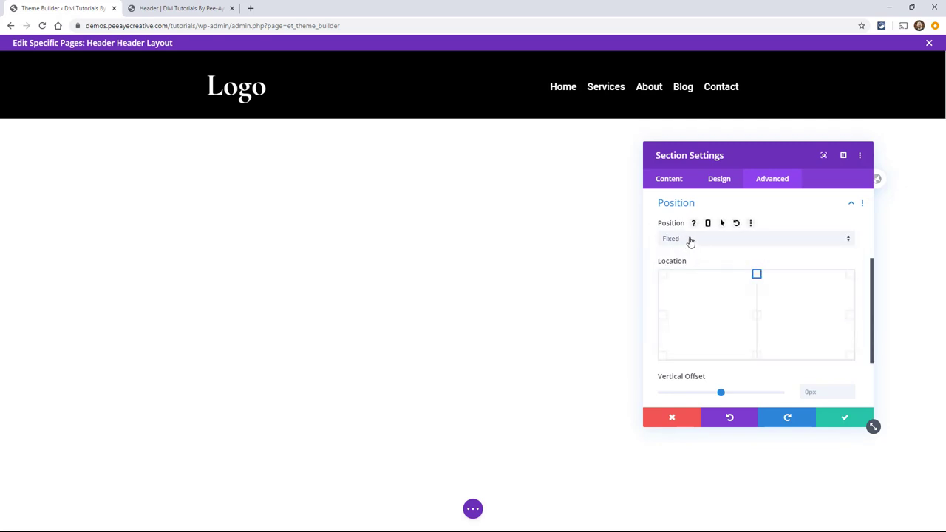
left_click(756, 317)
left_click(662, 316)
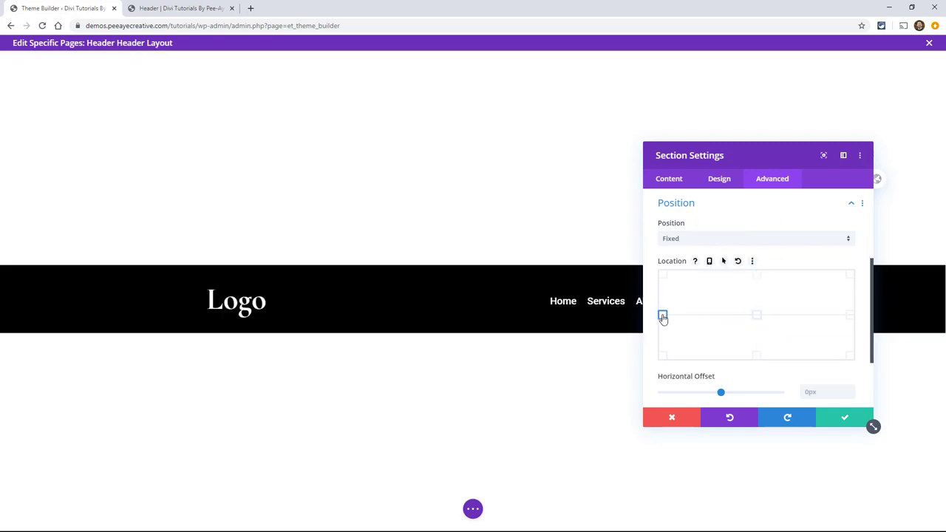
left_click(756, 356)
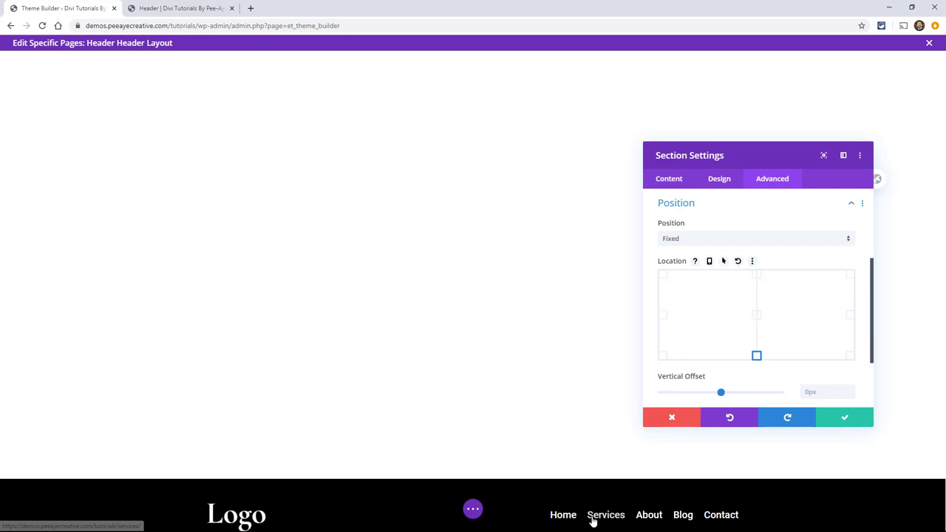
left_click(756, 315)
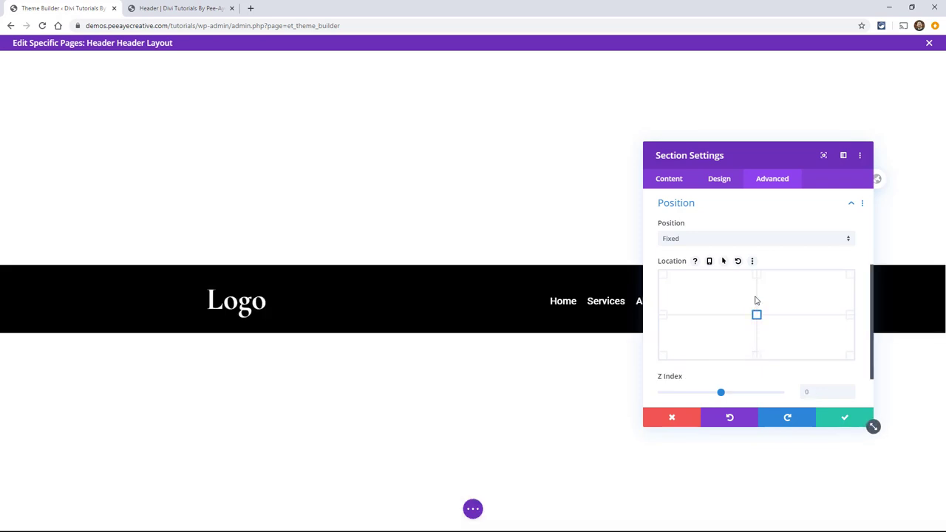
left_click(756, 275)
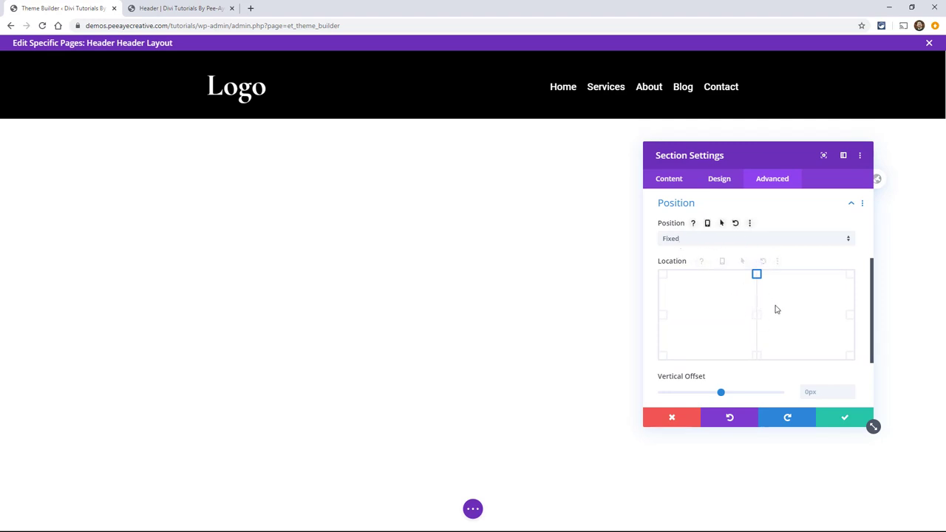
left_click(843, 419)
left_click(473, 510)
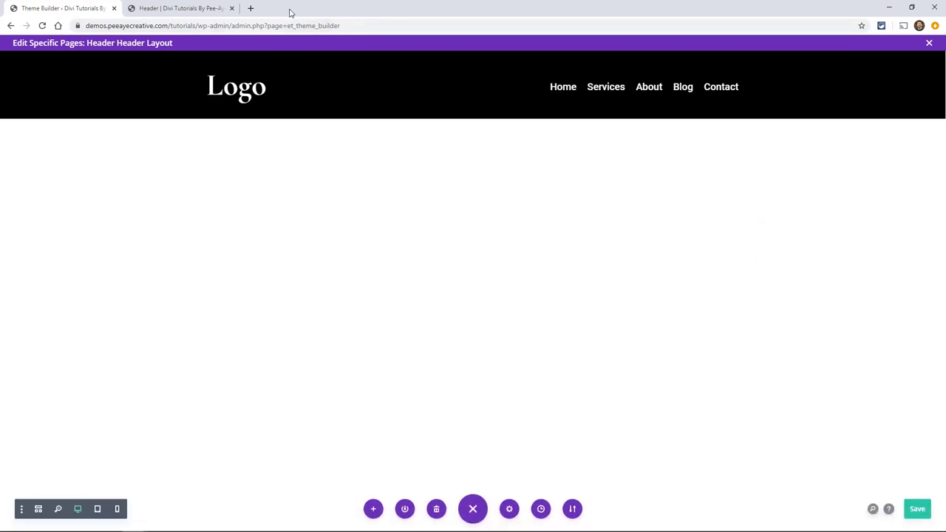
- Return to the live Header page and scroll to check the fixed black logo header
left_click(175, 8)
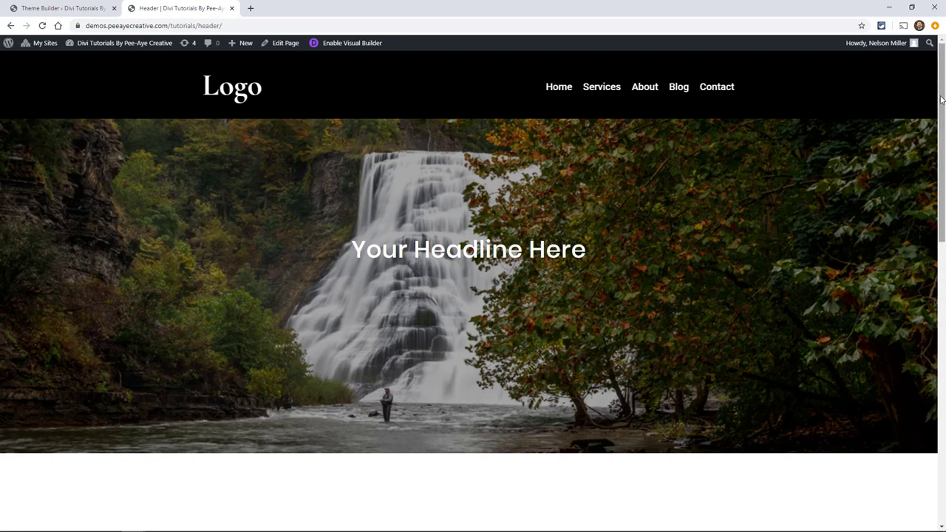
mouse_move(941, 99)
left_mouse_down()
mouse_move(937, 386)
mouse_move(933, 92)
left_mouse_up()
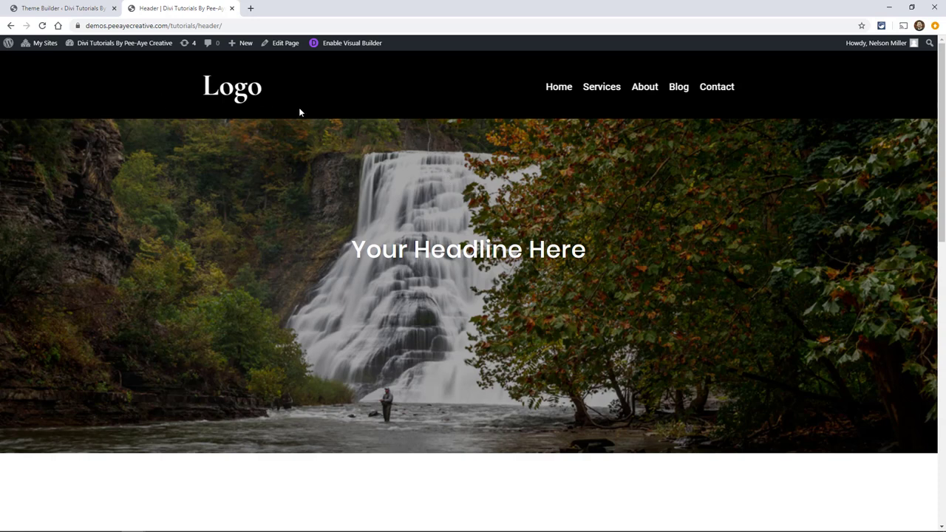
- Reopen the header section's settings and expand its Advanced Position options
left_click(53, 10)
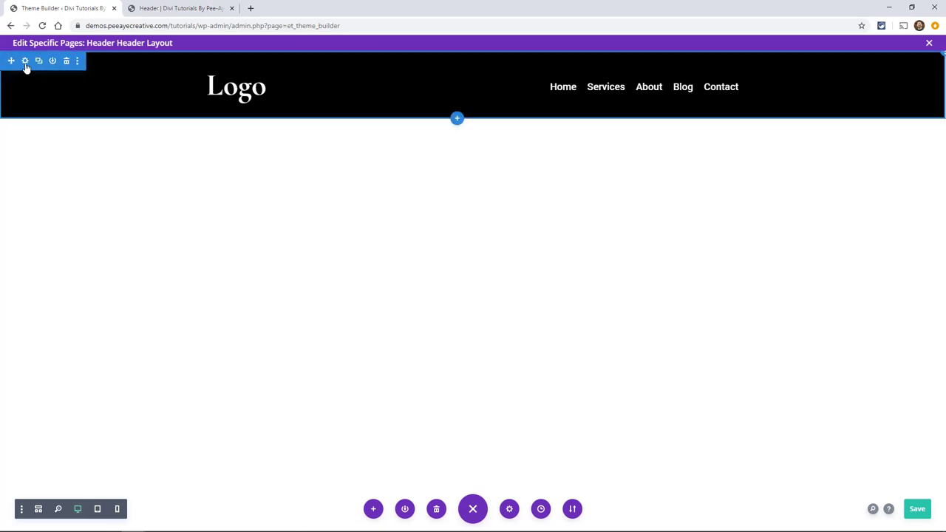
left_click(25, 62)
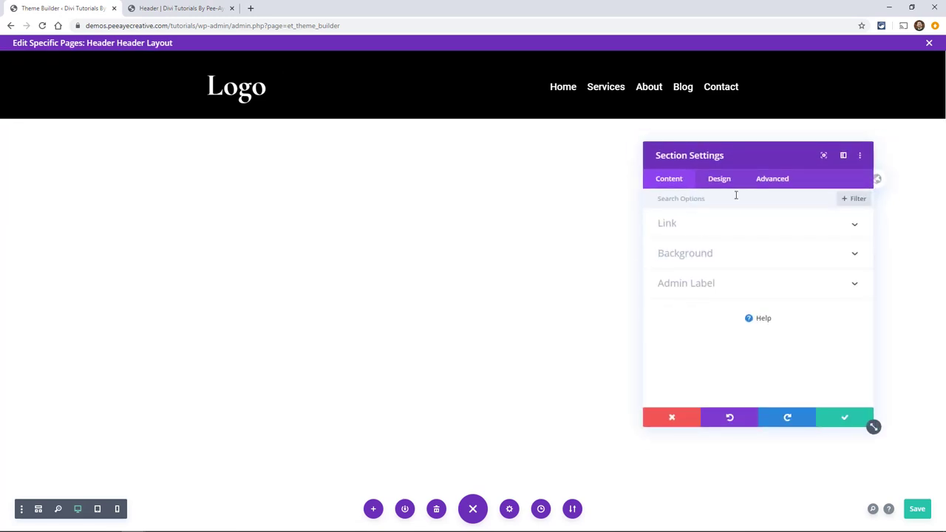
left_click_drag(742, 157, 671, 158)
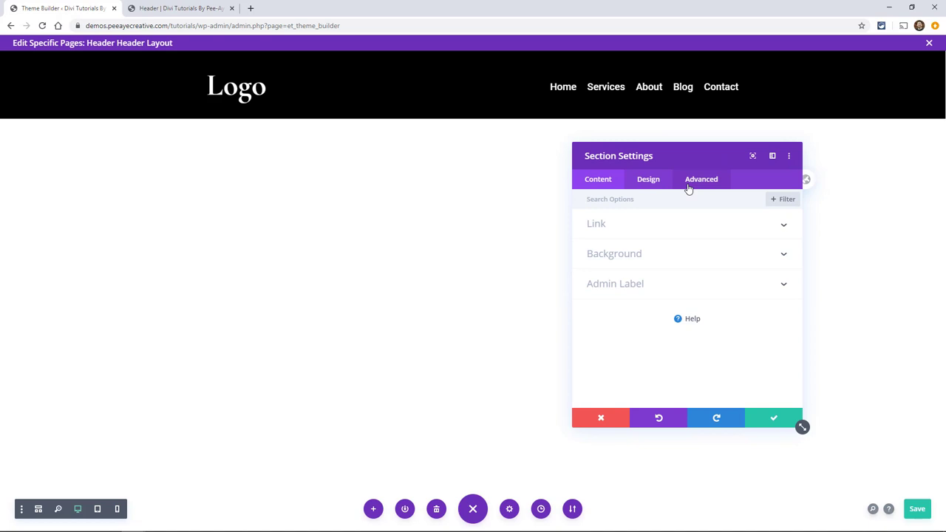
left_click(688, 188)
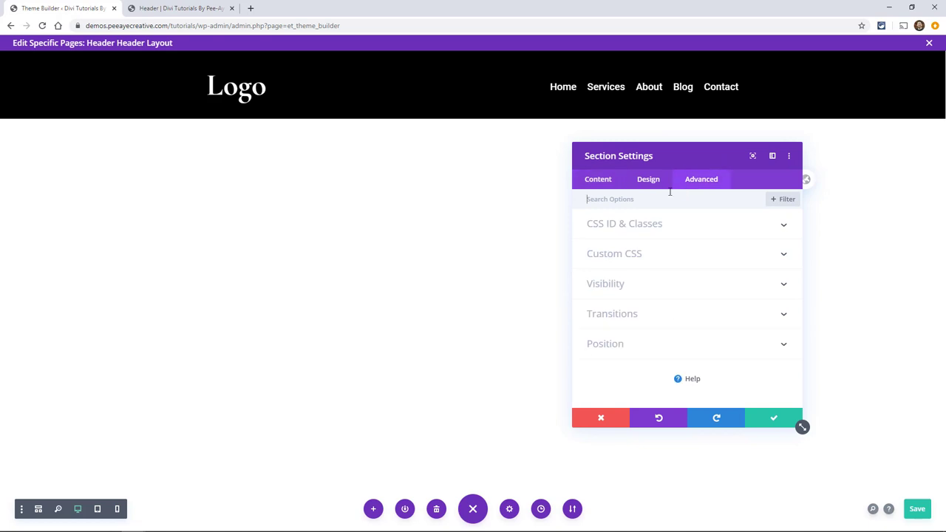
left_click(614, 345)
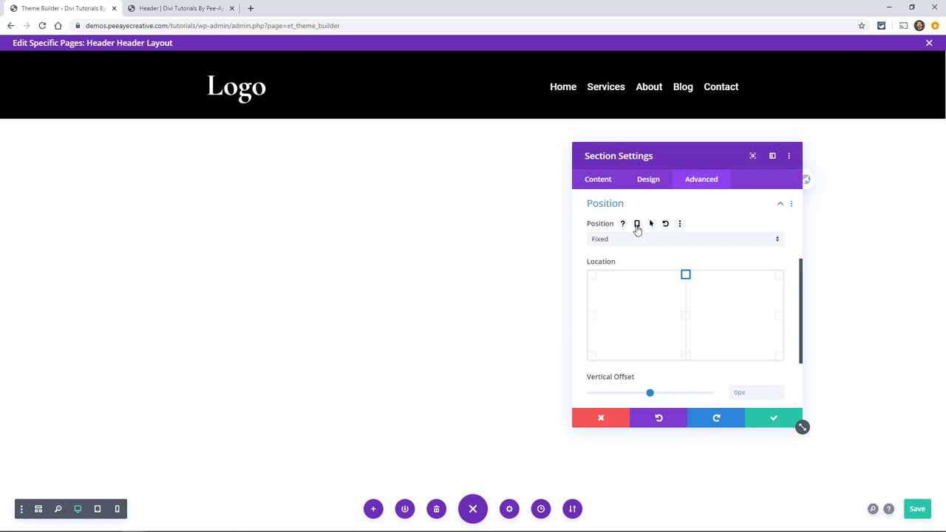
- Enable per-device Position, set the phone value to Relative, and save the layout
left_click(637, 224)
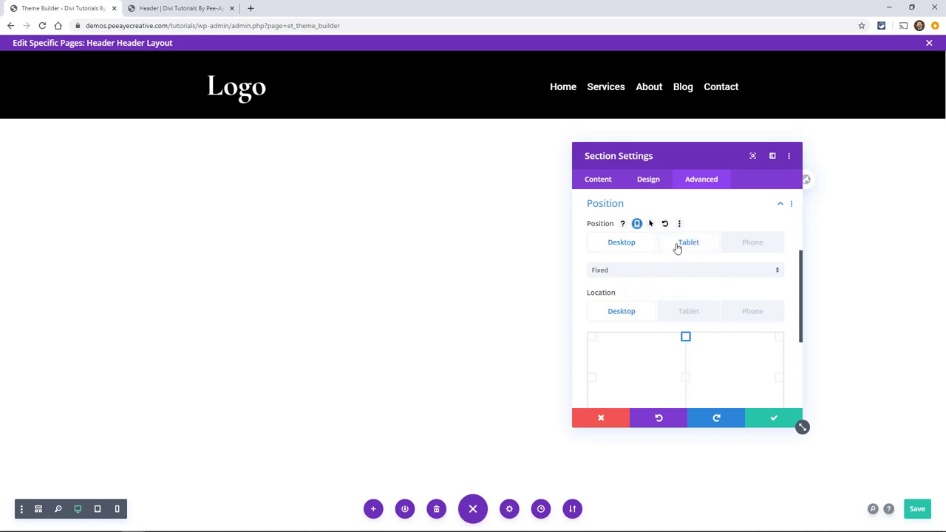
left_click(751, 242)
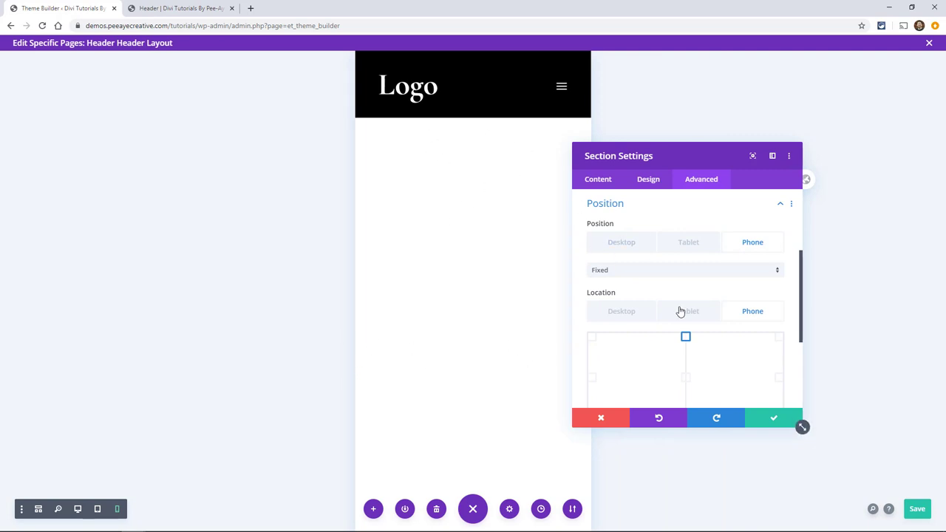
left_click(612, 274)
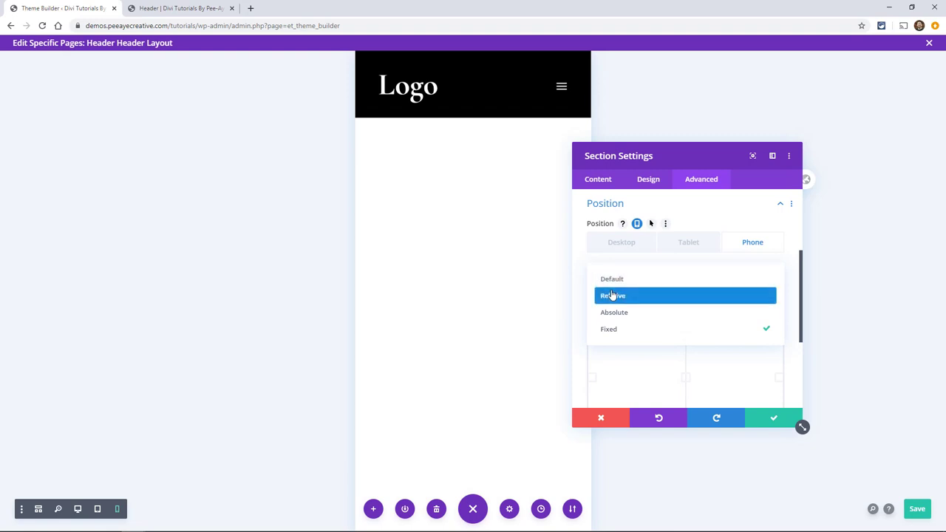
left_click(612, 295)
left_click(765, 420)
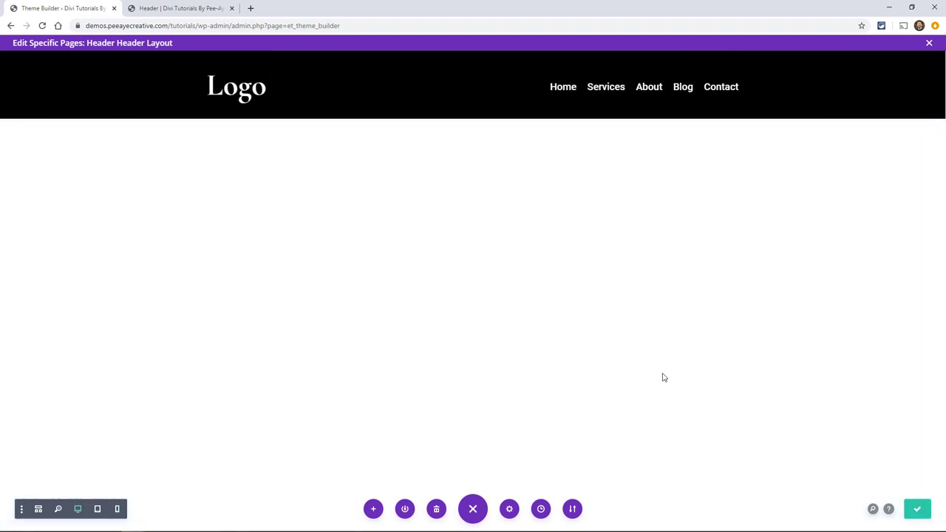
left_click(177, 10)
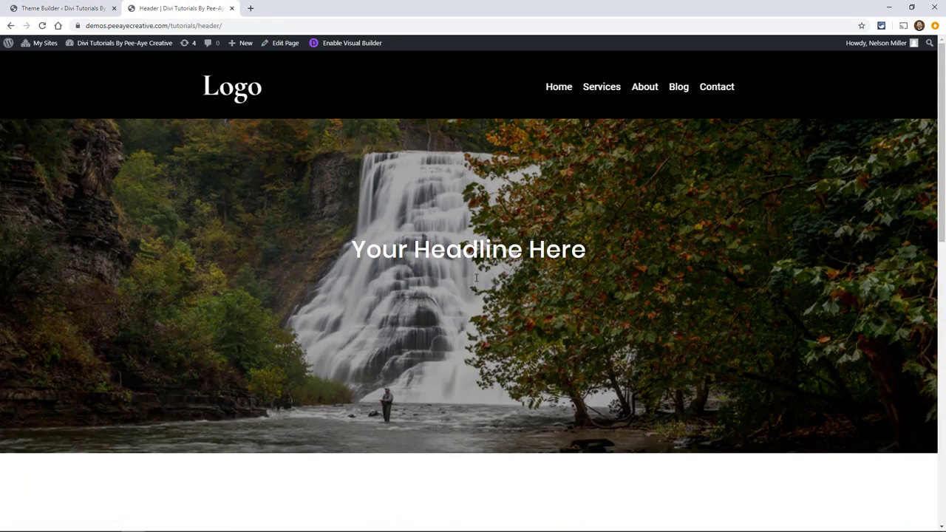
- Open Chrome DevTools with a Responsive 447×920 phone preview and inspect the hero section
right_click(745, 314)
left_click(792, 447)
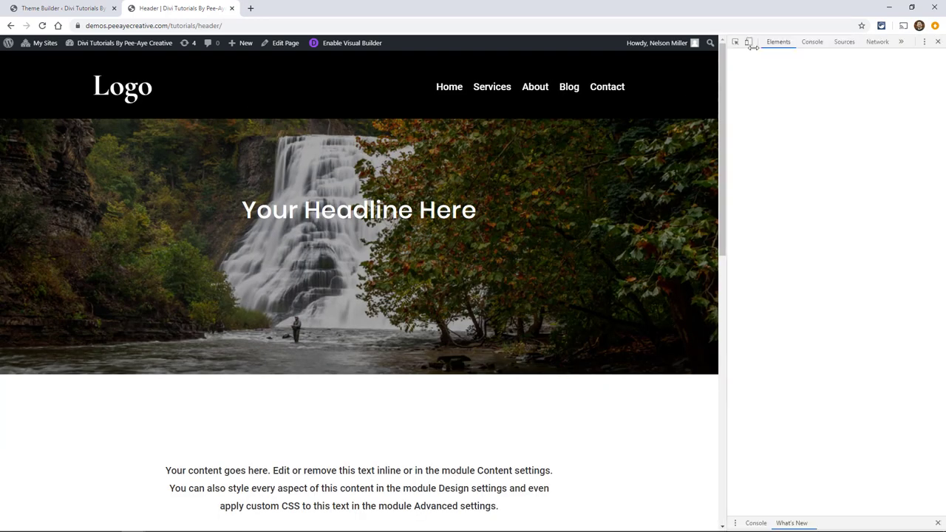
left_click(748, 42)
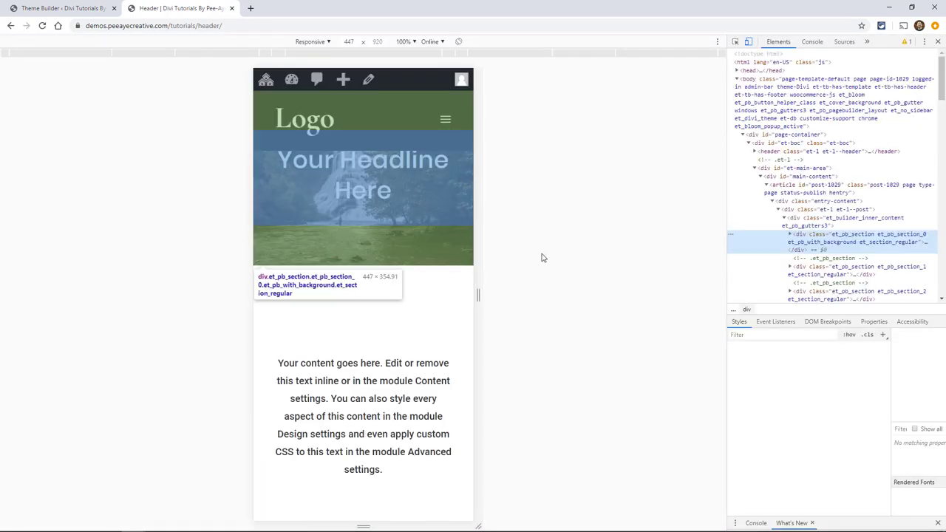
left_click(375, 274)
- Scroll the phone preview to test the header, then reload the page
scroll(375, 292, "down", 3)
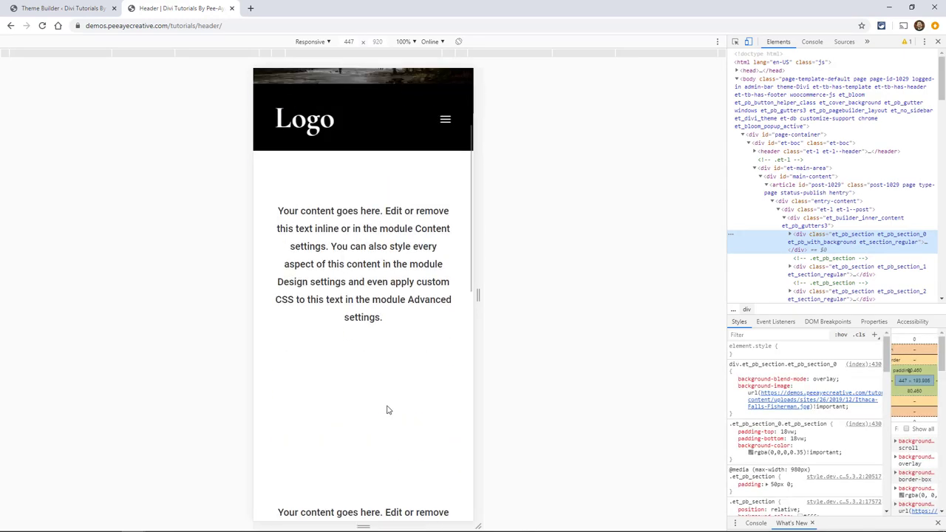
scroll(386, 409, "up", 2)
scroll(385, 397, "down", 3)
scroll(370, 380, "up", 2)
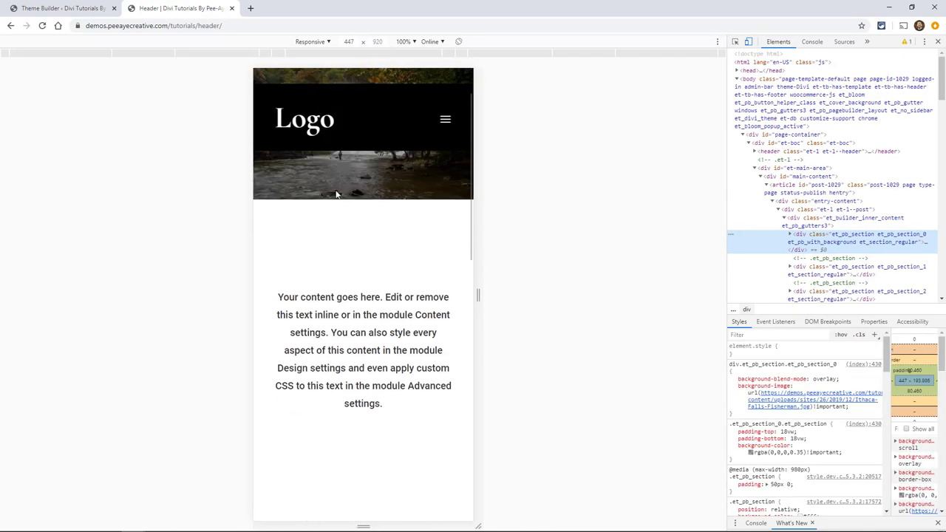
scroll(378, 78, "up", 2)
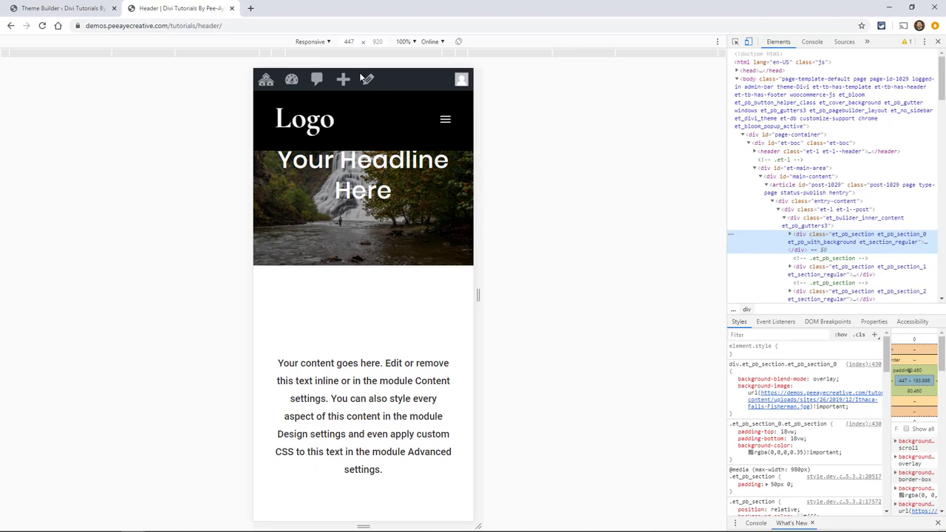
scroll(411, 331, "down", 5)
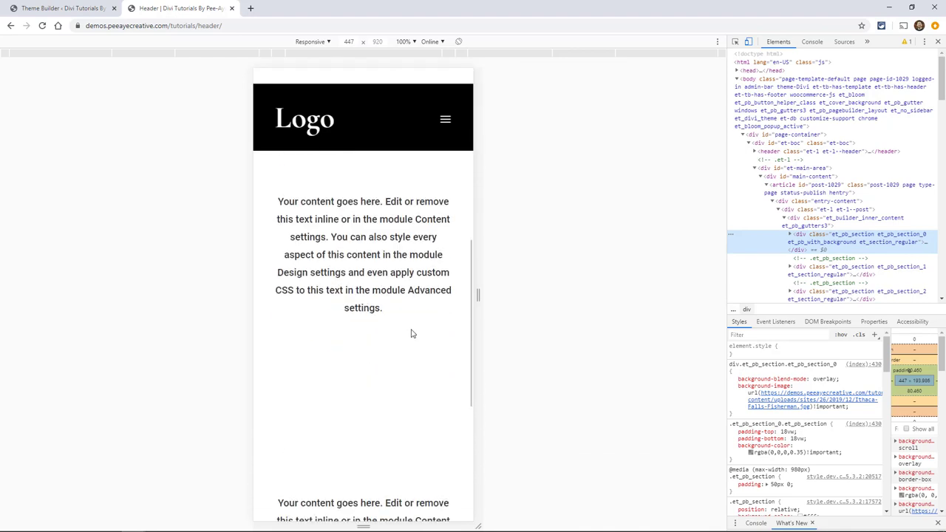
scroll(414, 332, "up", 5)
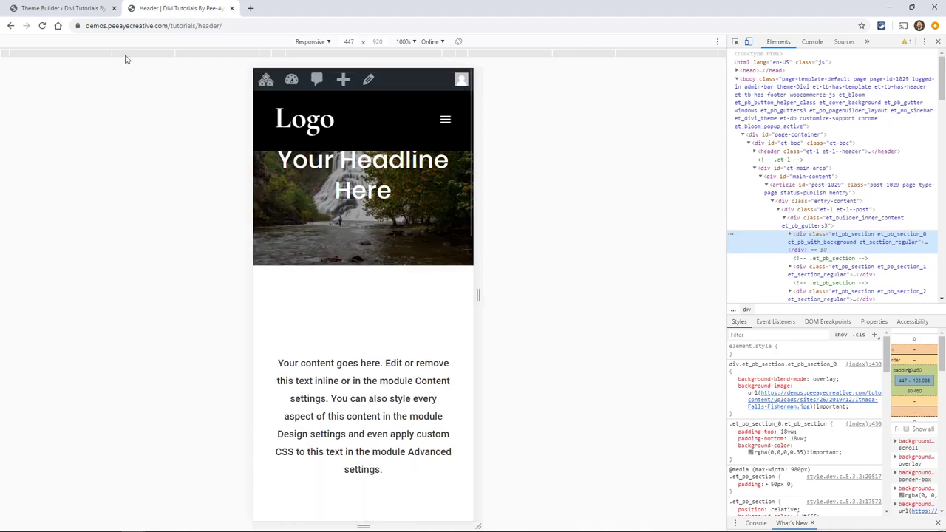
left_click(42, 26)
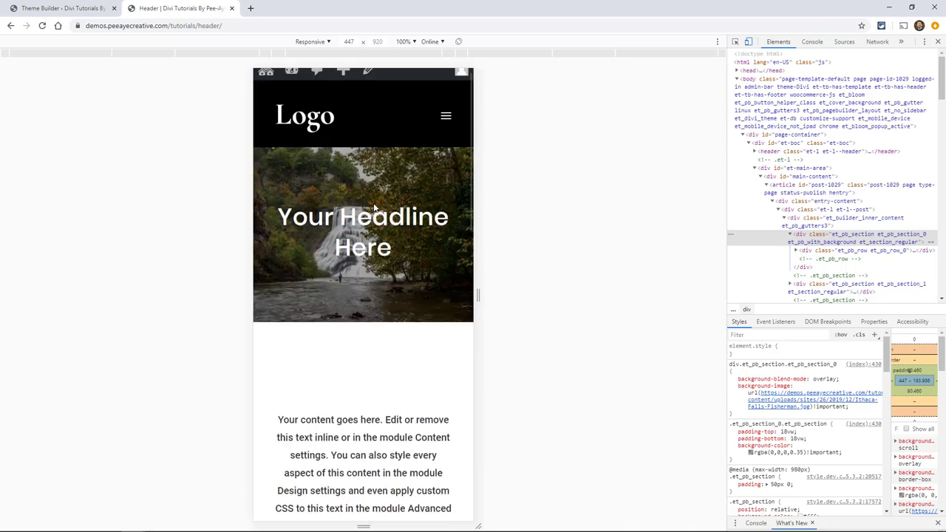
- Open the Custom Header layout's section Position settings and view the tablet value, Fixed
left_click(95, 9)
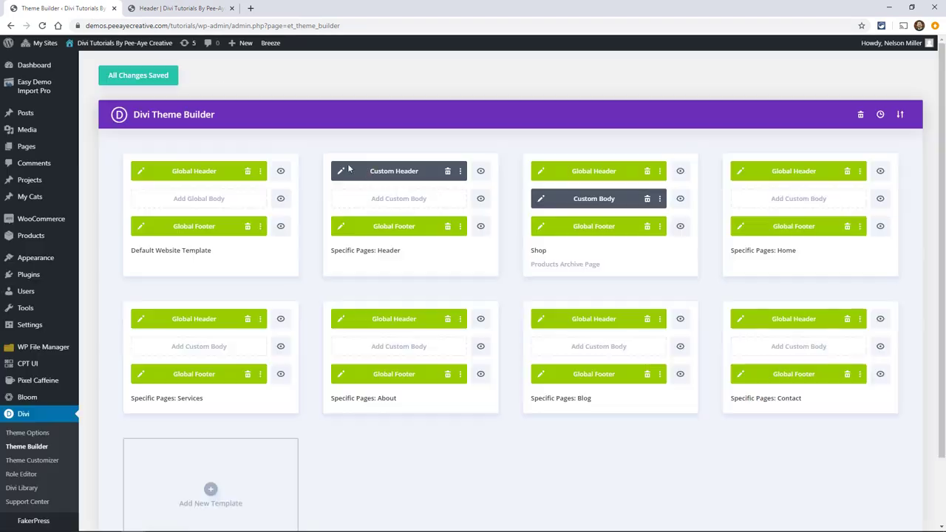
left_click(336, 174)
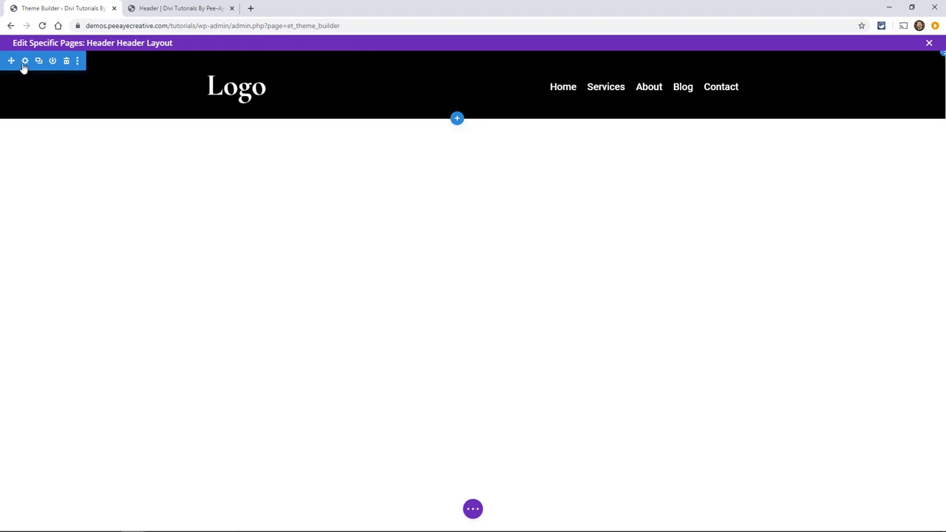
left_click(22, 68)
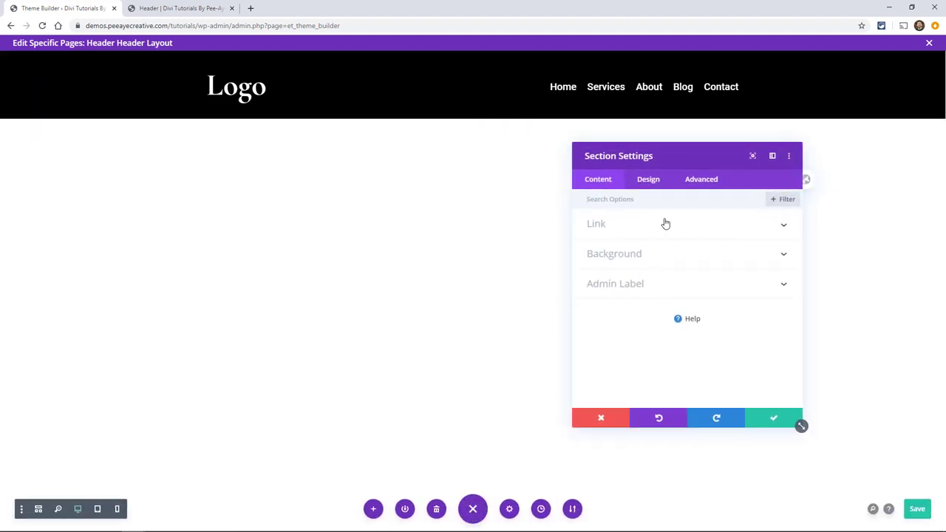
left_click(698, 183)
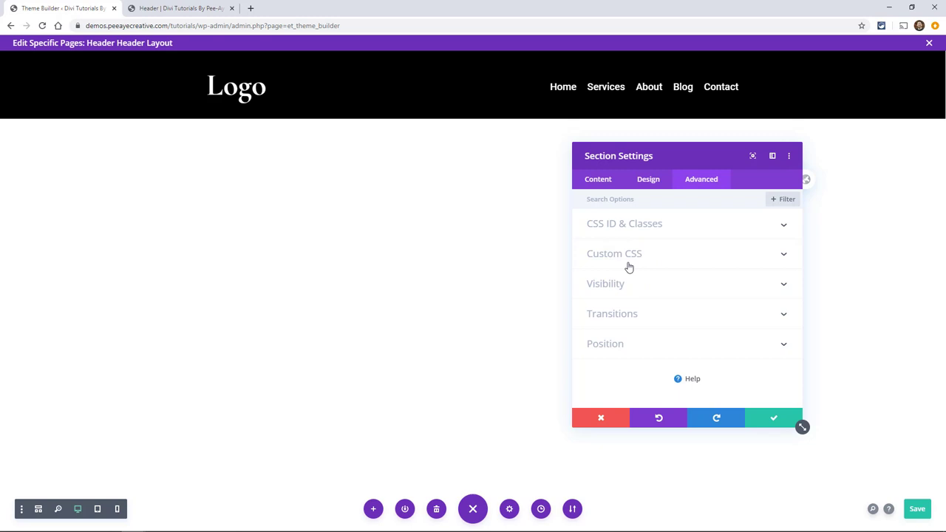
left_click(612, 345)
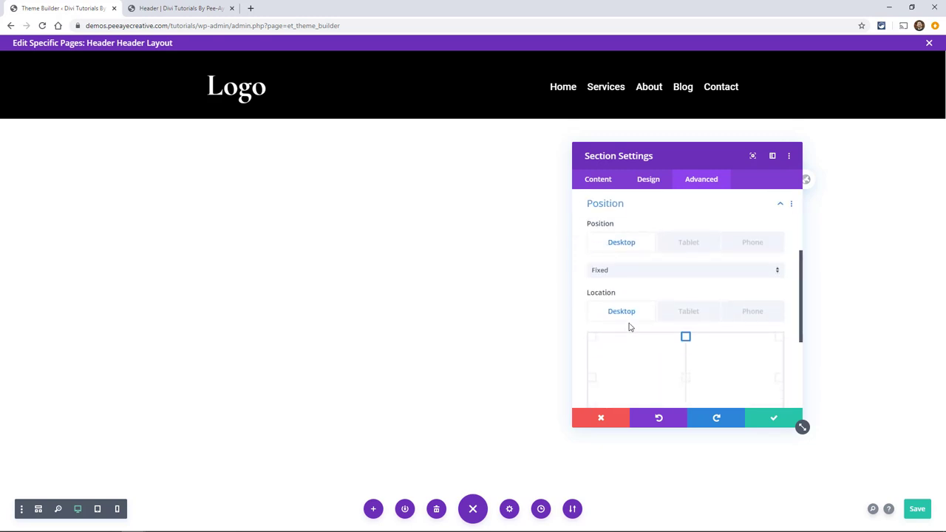
left_click(688, 243)
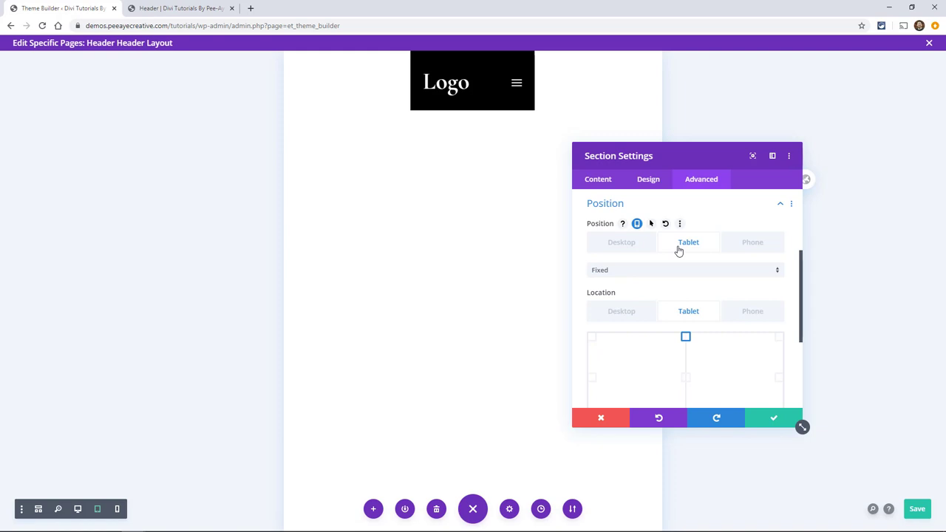
- Set the header's Position to Fixed on phones and Relative on desktop
left_click(752, 243)
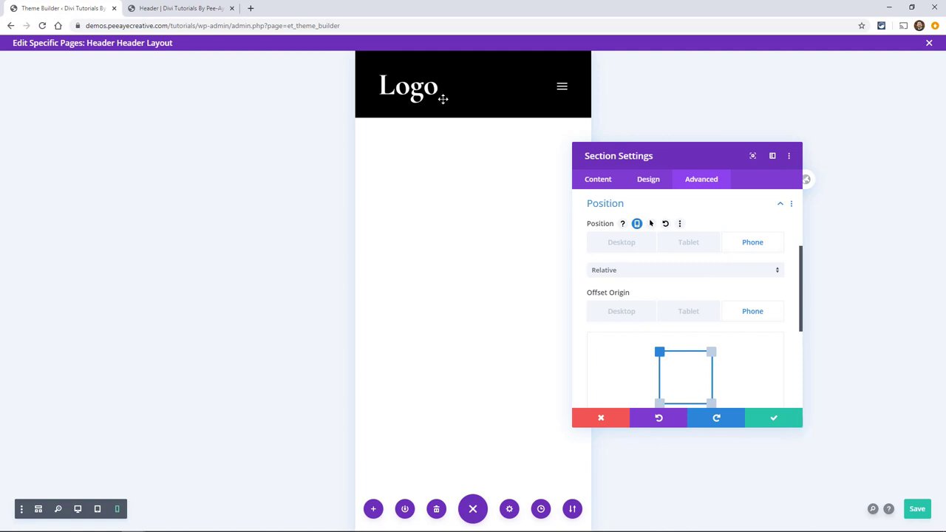
left_click(634, 273)
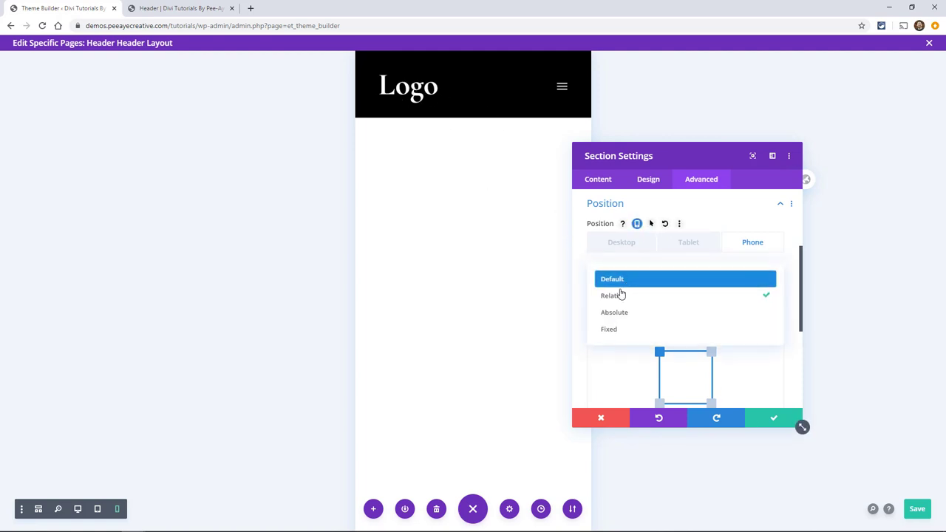
left_click(610, 331)
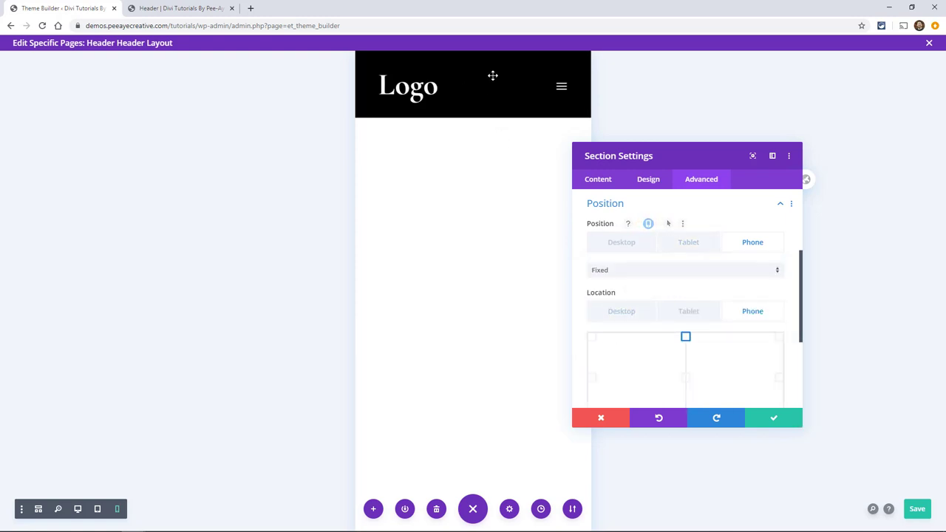
left_click(622, 243)
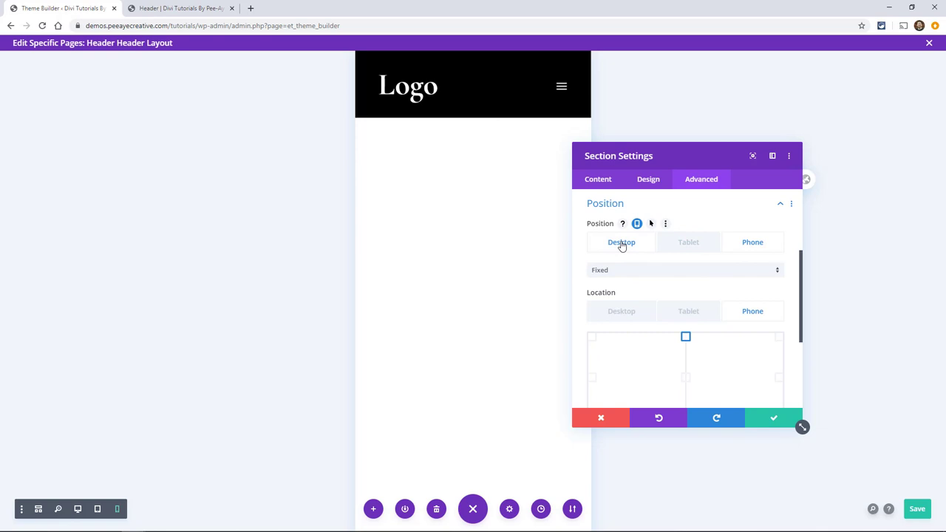
left_click(616, 272)
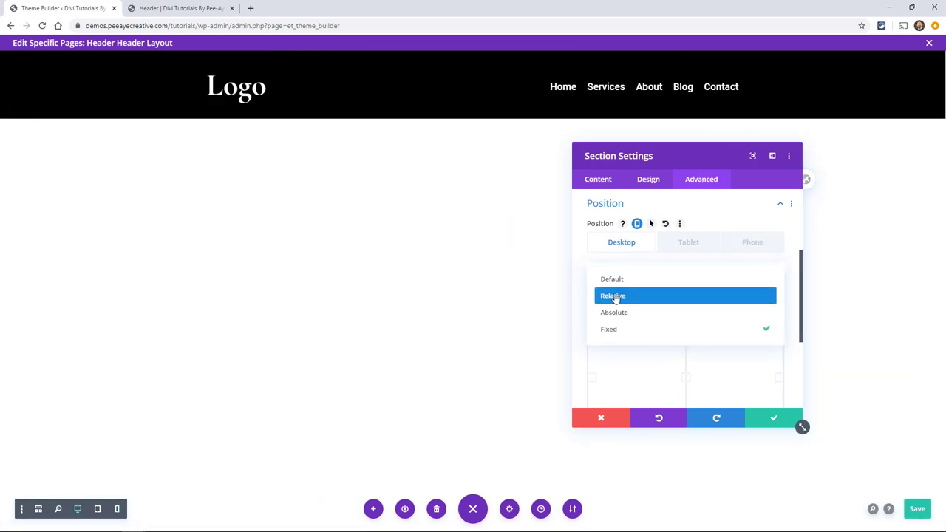
left_click(617, 296)
- Set the tablet Position to Absolute, recheck phone and desktop values, and apply the settings
left_click(686, 245)
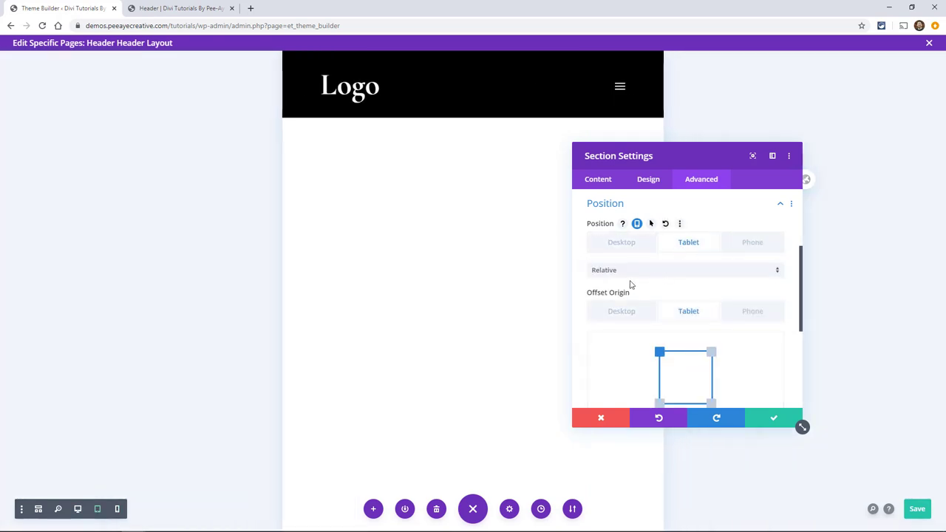
left_click(616, 271)
left_click(608, 314)
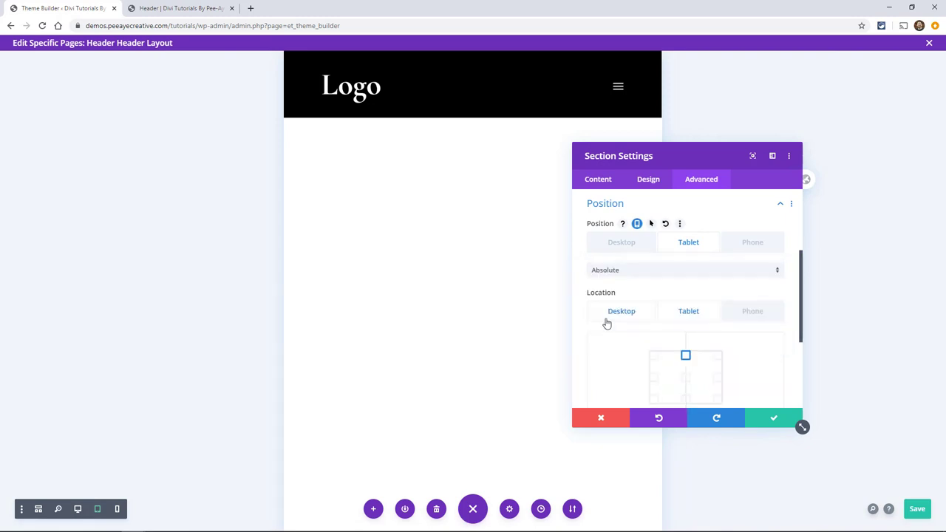
left_click(755, 245)
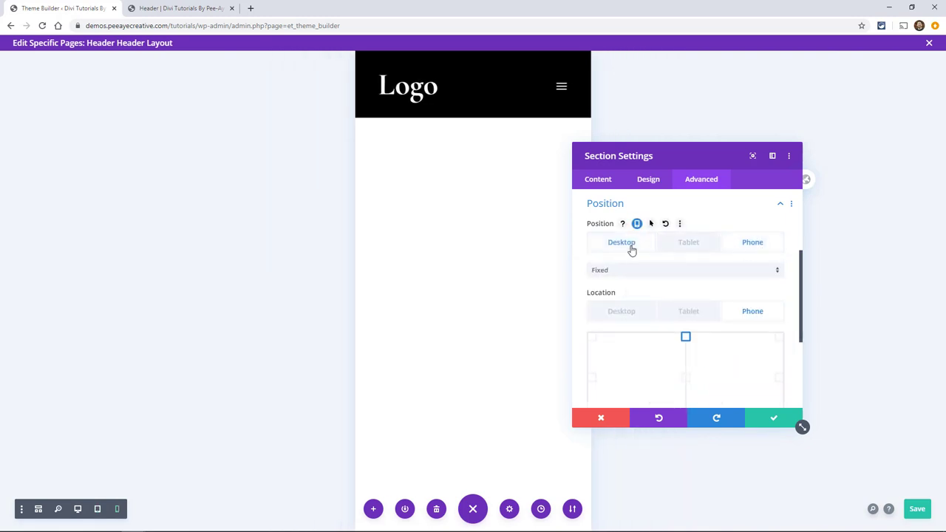
left_click(627, 245)
left_click(774, 419)
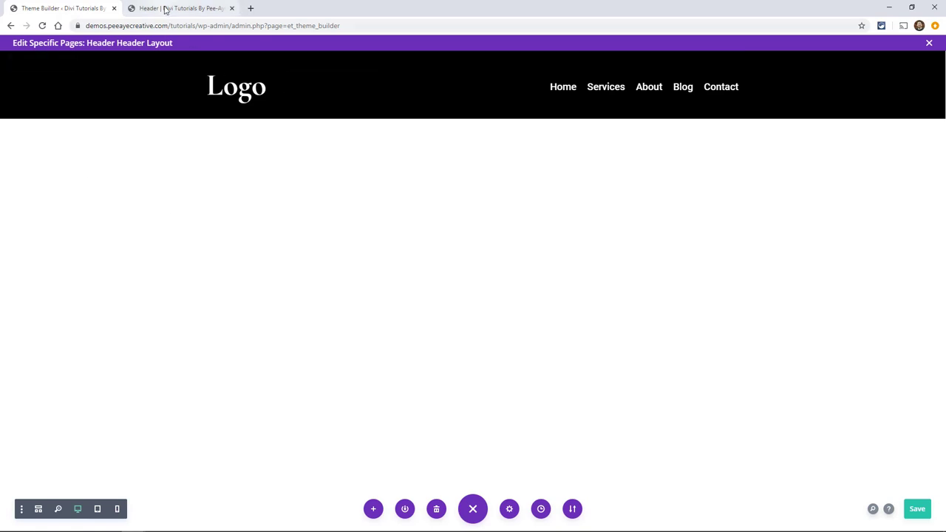
- Exit the phone preview, close DevTools, and scroll the full-width Header page to test the header
left_click(166, 8)
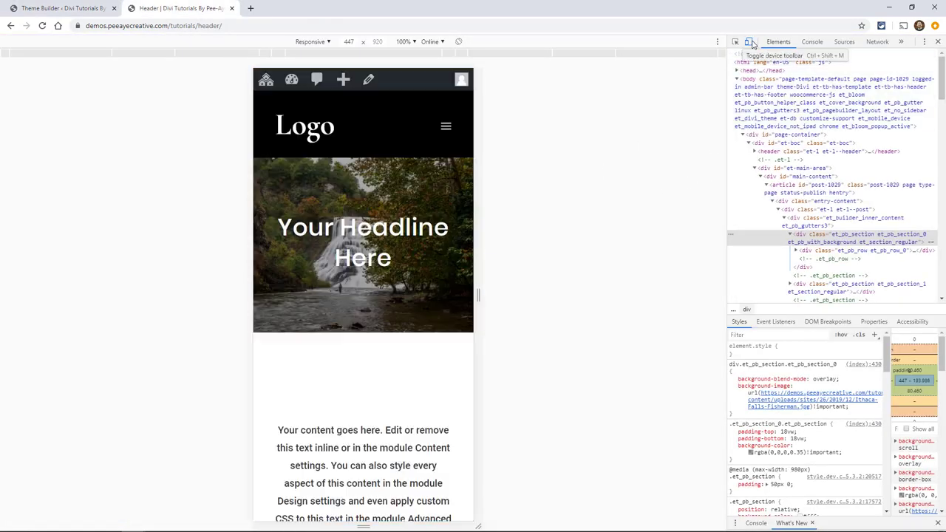
left_click(749, 41)
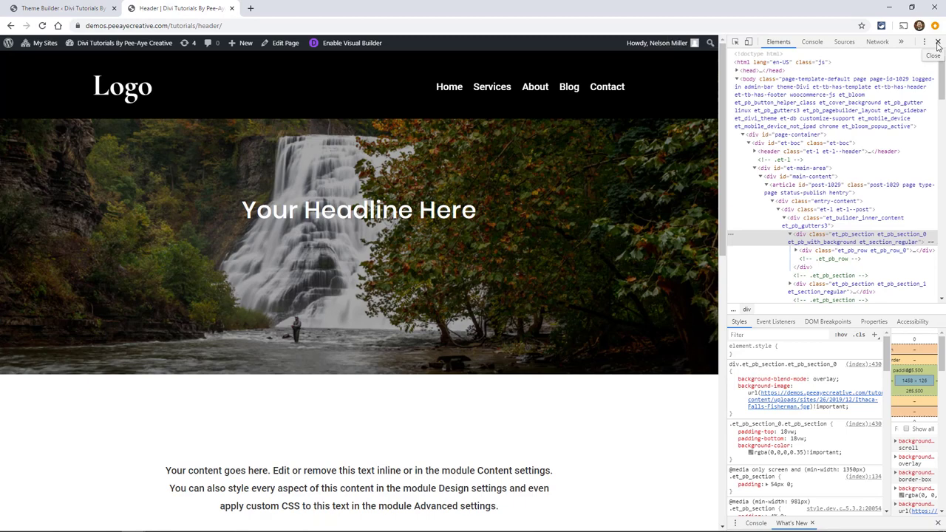
left_click(938, 41)
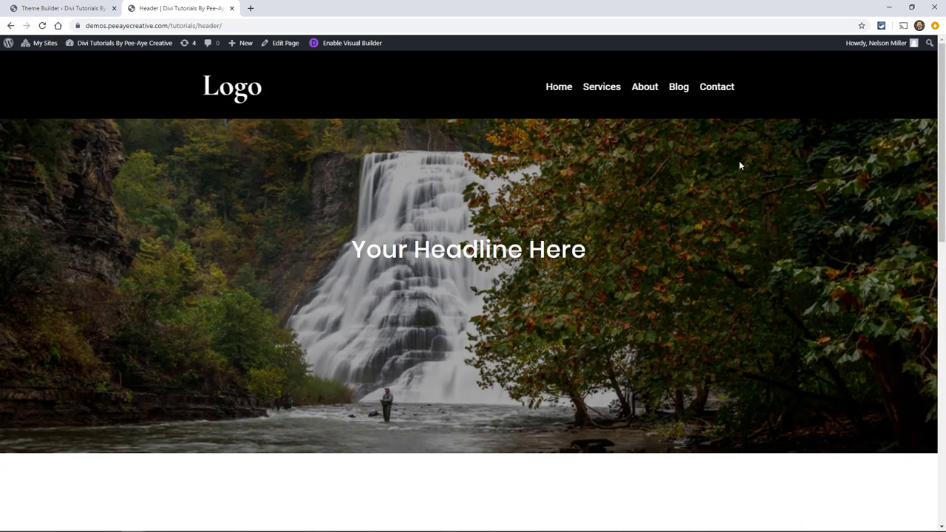
left_click_drag(940, 120, 943, 184)
scroll(341, 181, "up", 3)
mouse_move(941, 98)
left_mouse_down()
mouse_move(942, 186)
mouse_move(942, 89)
left_mouse_up()
scroll(939, 111, "down", 1)
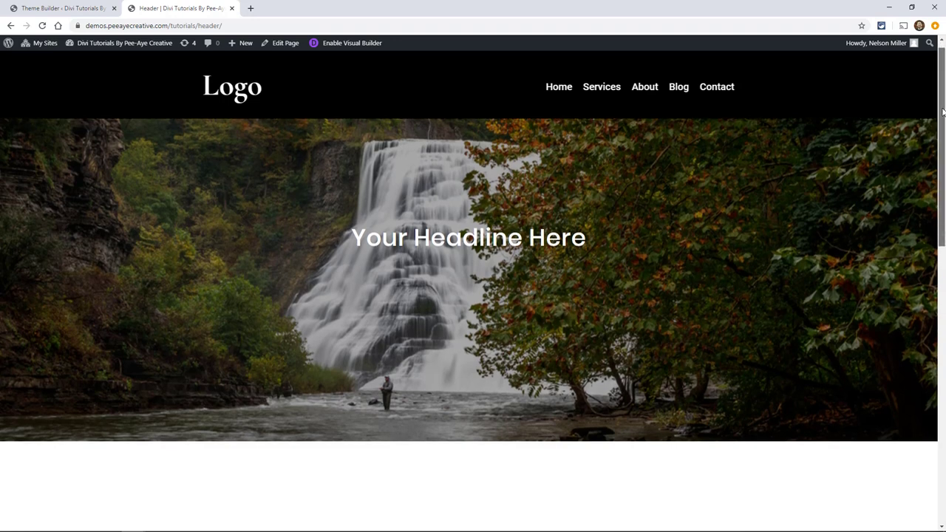
scroll(166, 160, "up", 1)
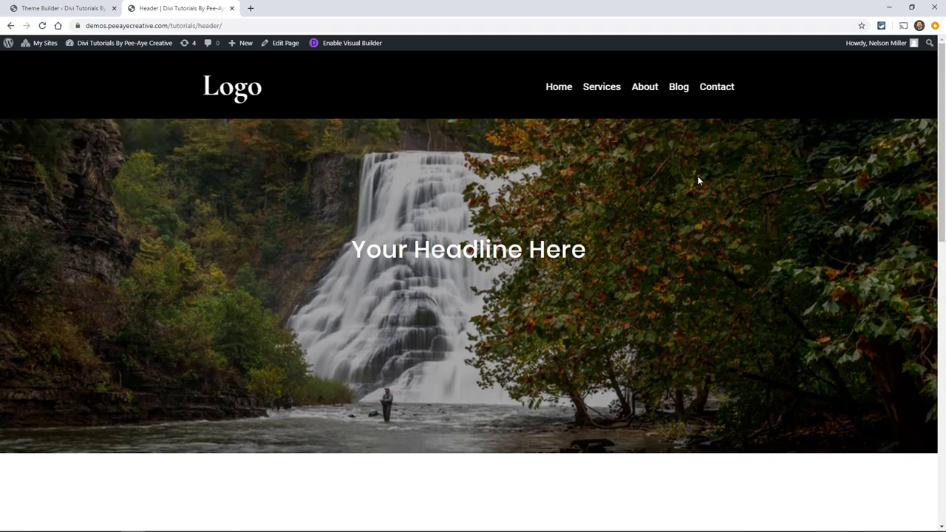
scroll(939, 120, "down", 1)
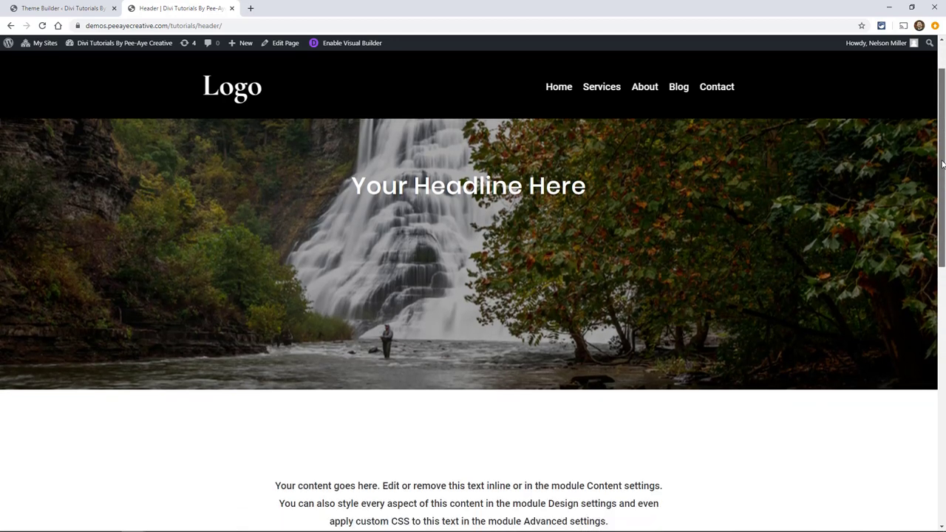
scroll(938, 120, "up", 1)
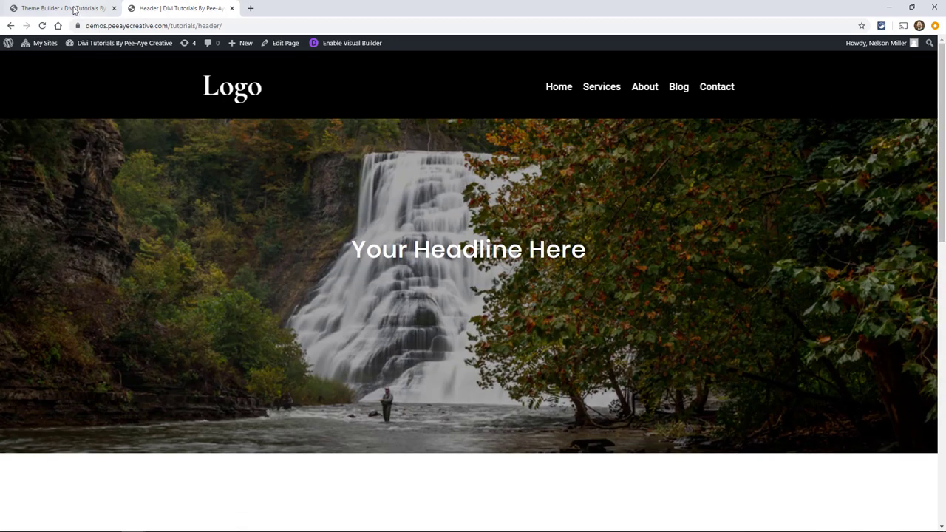